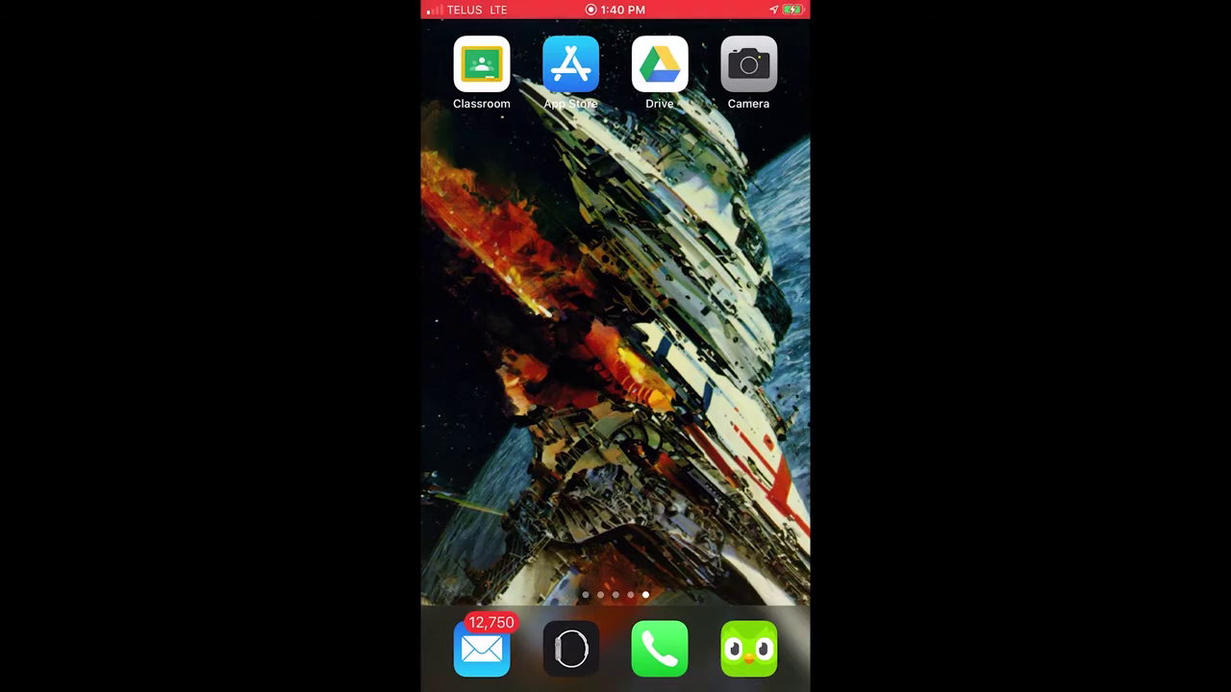
- Launch Google Drive, bring up its new-item options, and respond to the photo access request
left_click(659, 63)
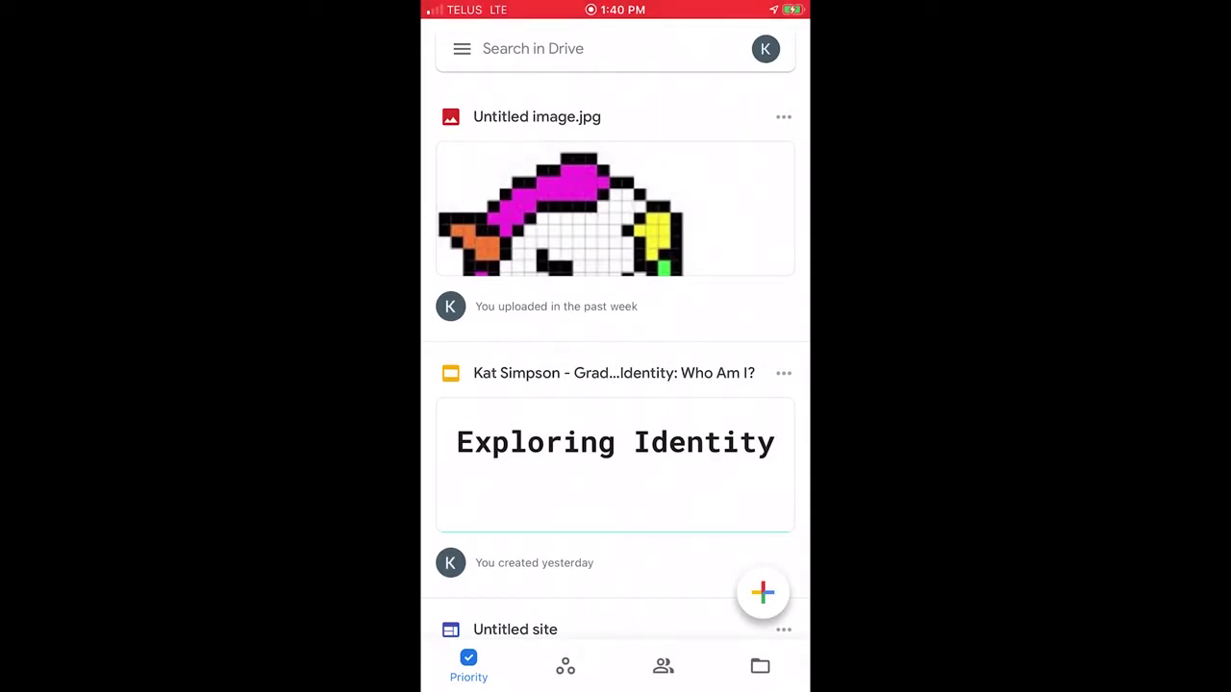
left_click(762, 594)
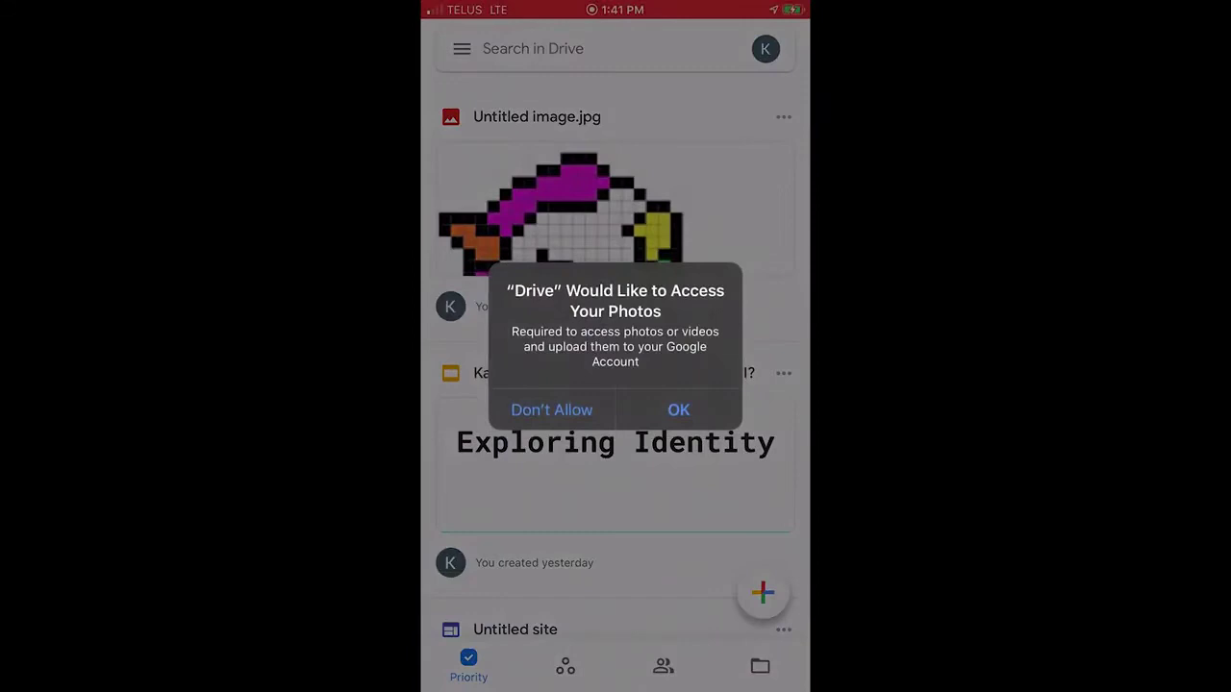
left_click(678, 409)
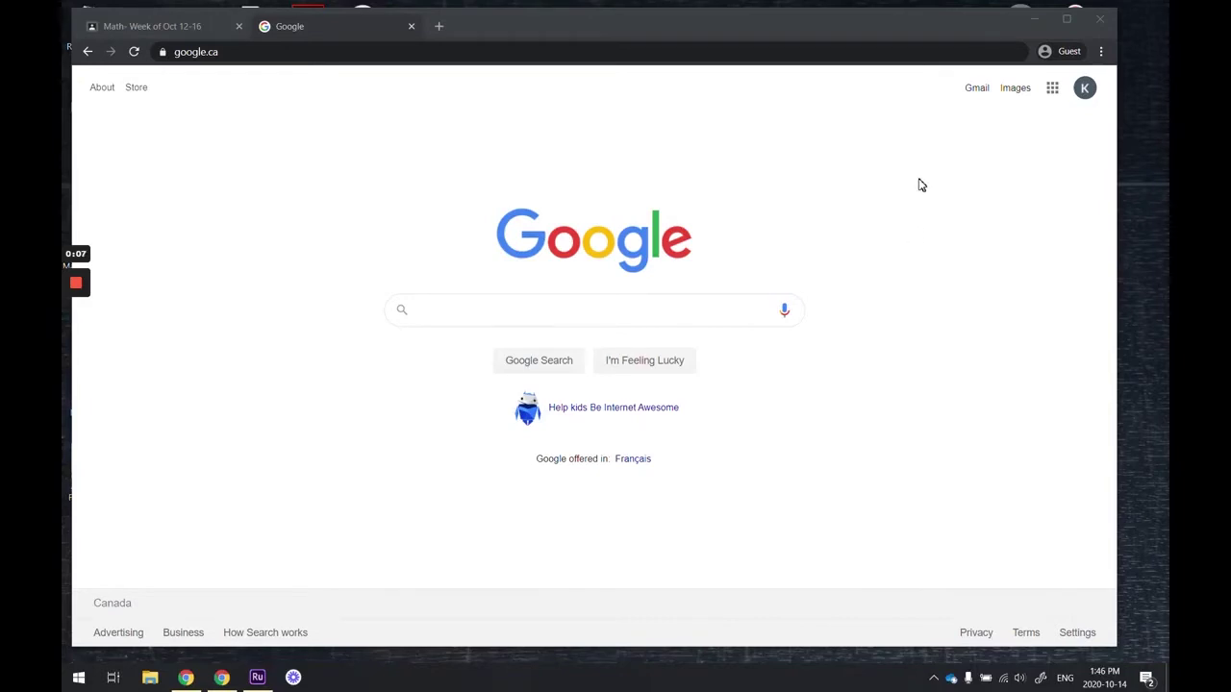
- Go to Google Sites from the Google apps grid in Chrome
left_click(1053, 88)
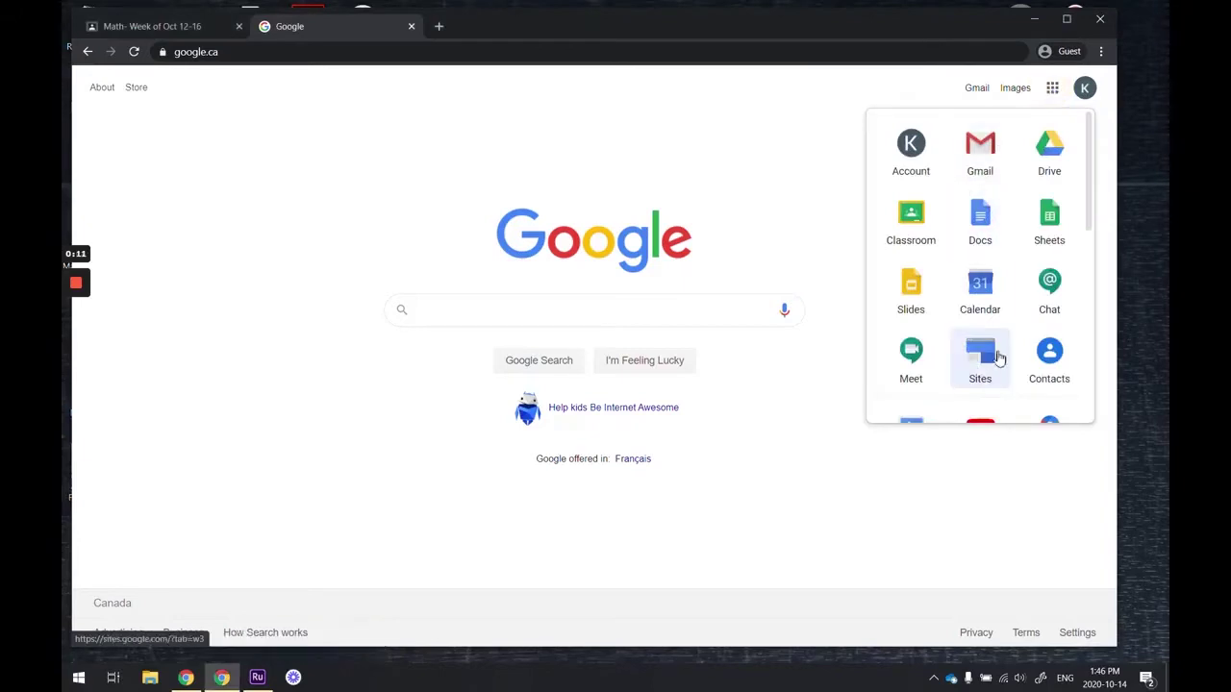
left_click(975, 357)
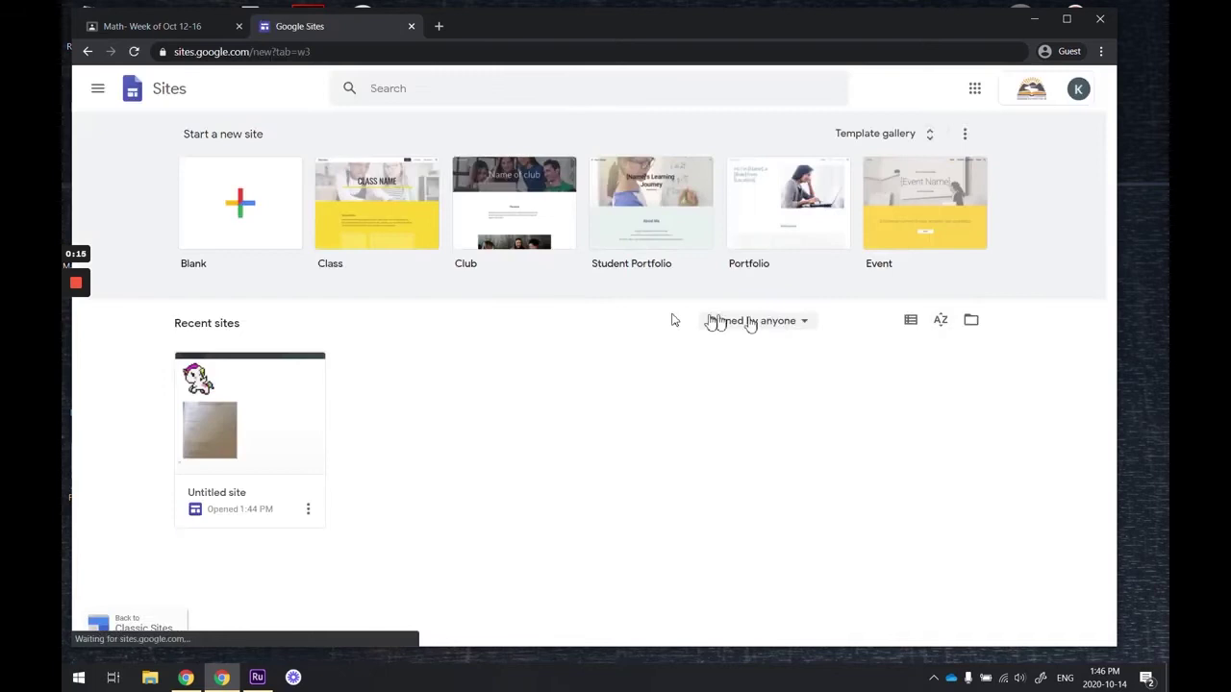
- Open the Untitled site and choose to insert an image from Google Drive
left_click(254, 450)
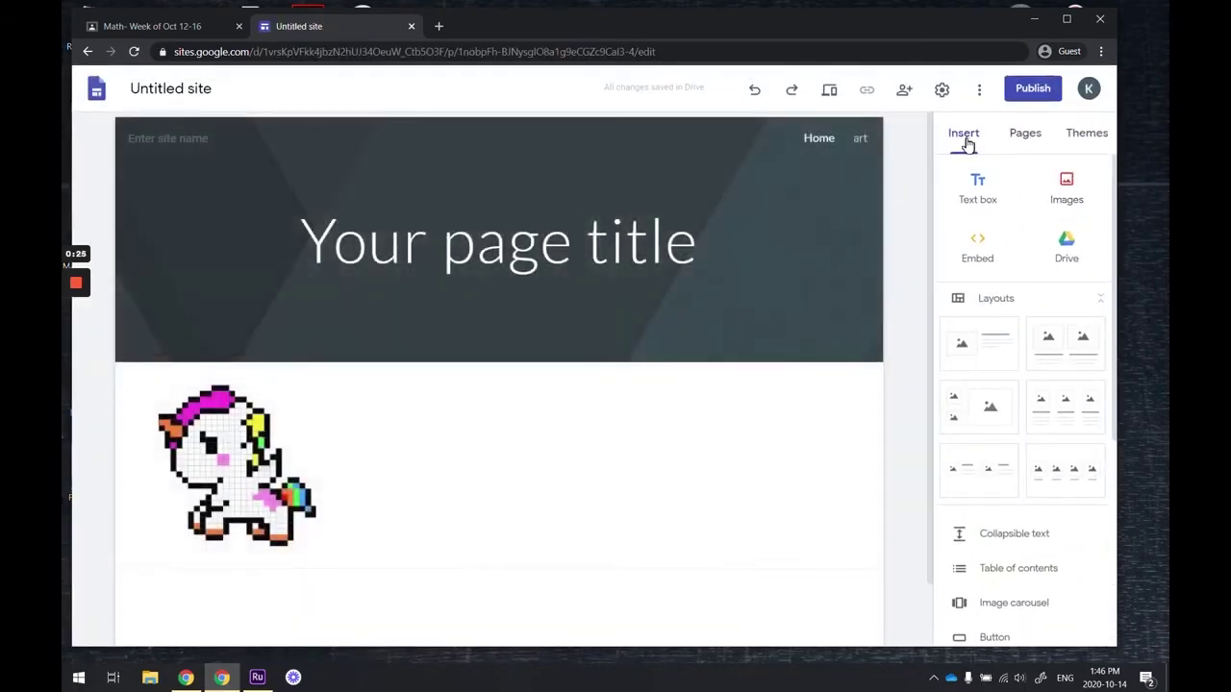
left_click(1067, 184)
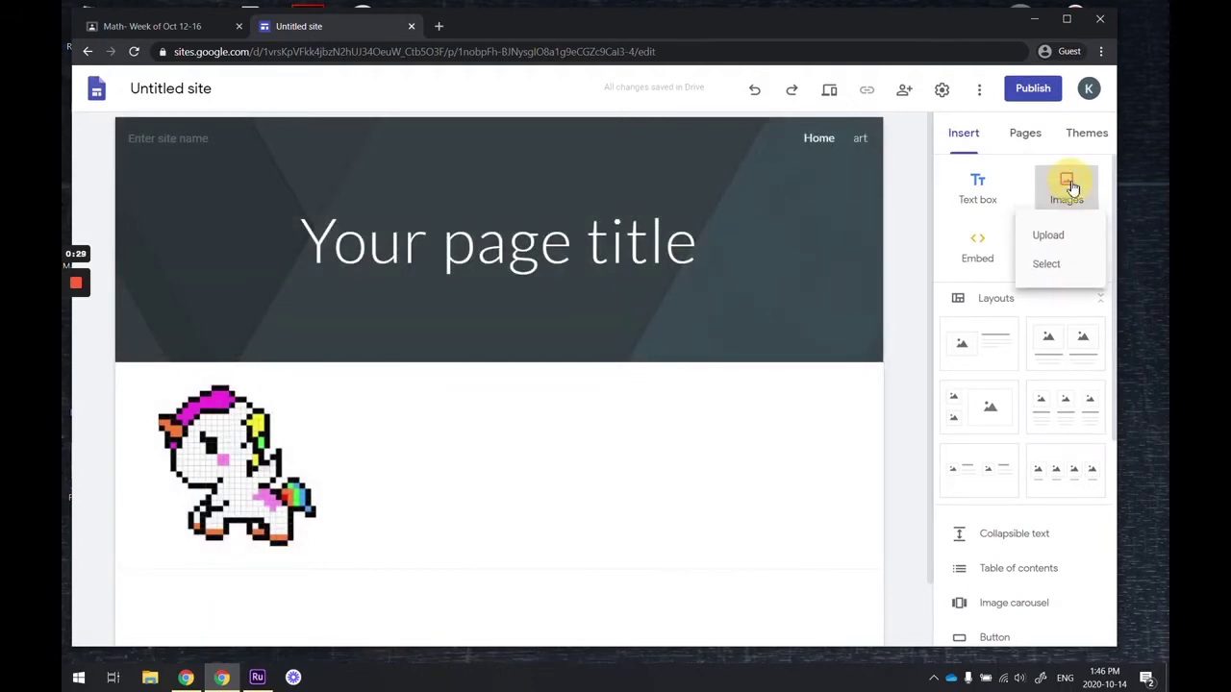
left_click(1065, 269)
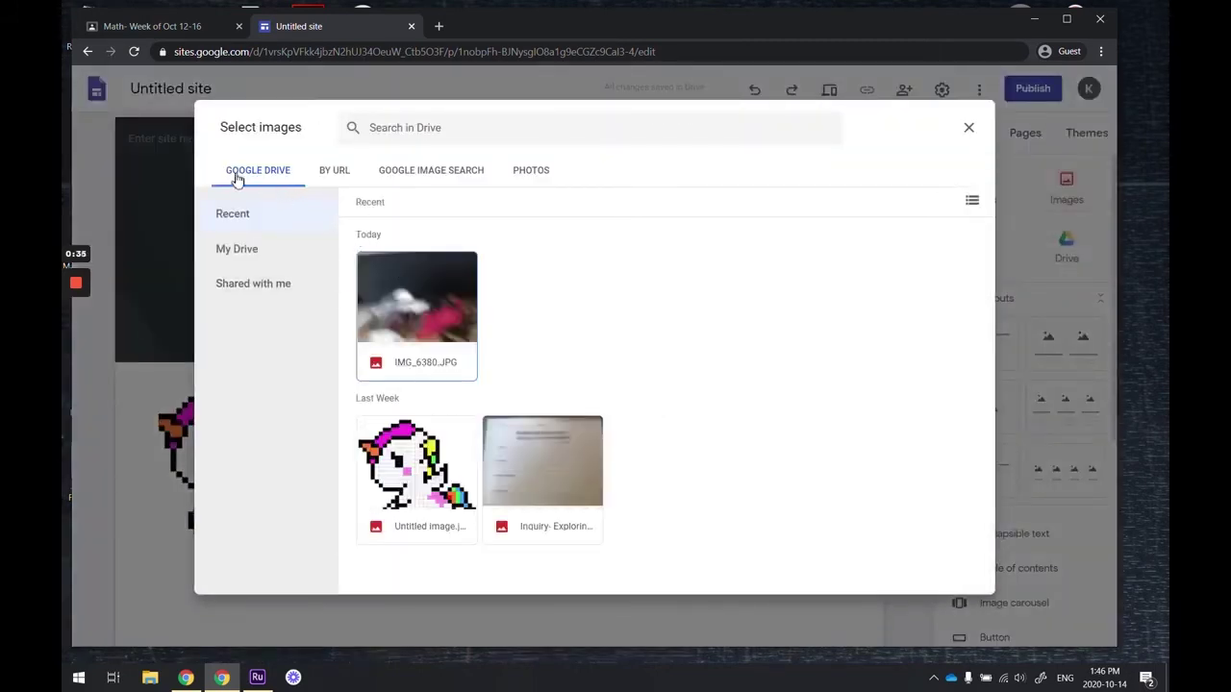
- Insert IMG_6380.JPG below the unicorn picture and resize it using its side and bottom handles
double_click(415, 318)
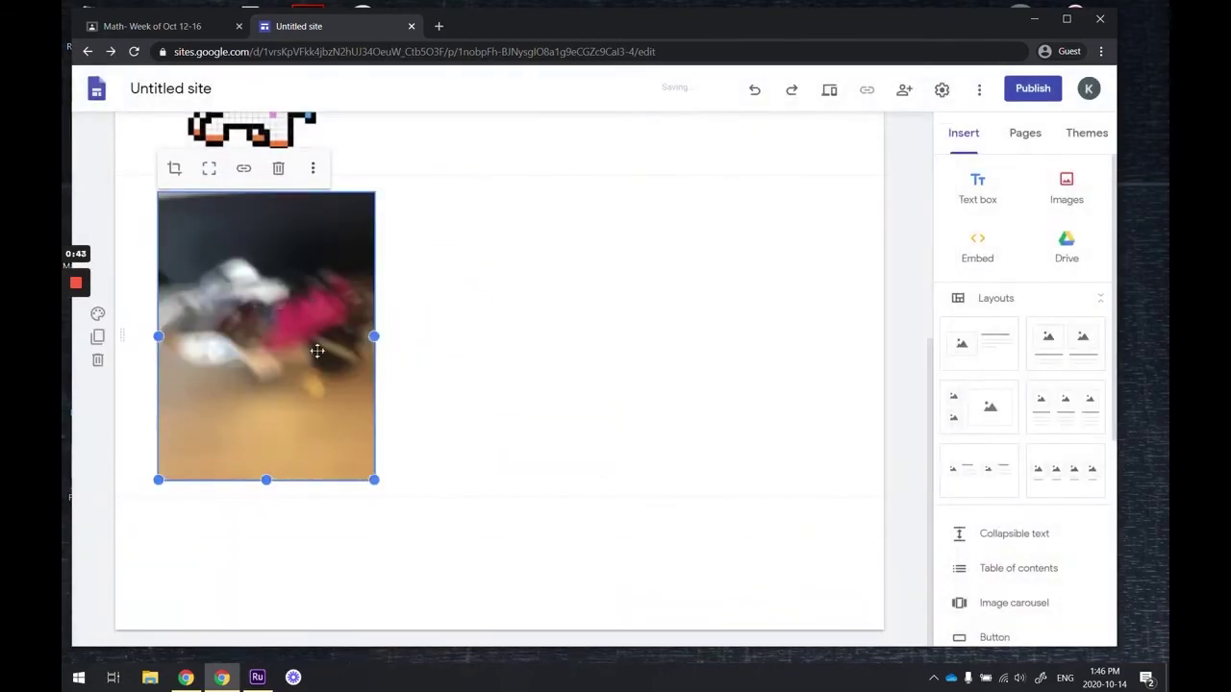
left_click_drag(376, 339, 489, 375)
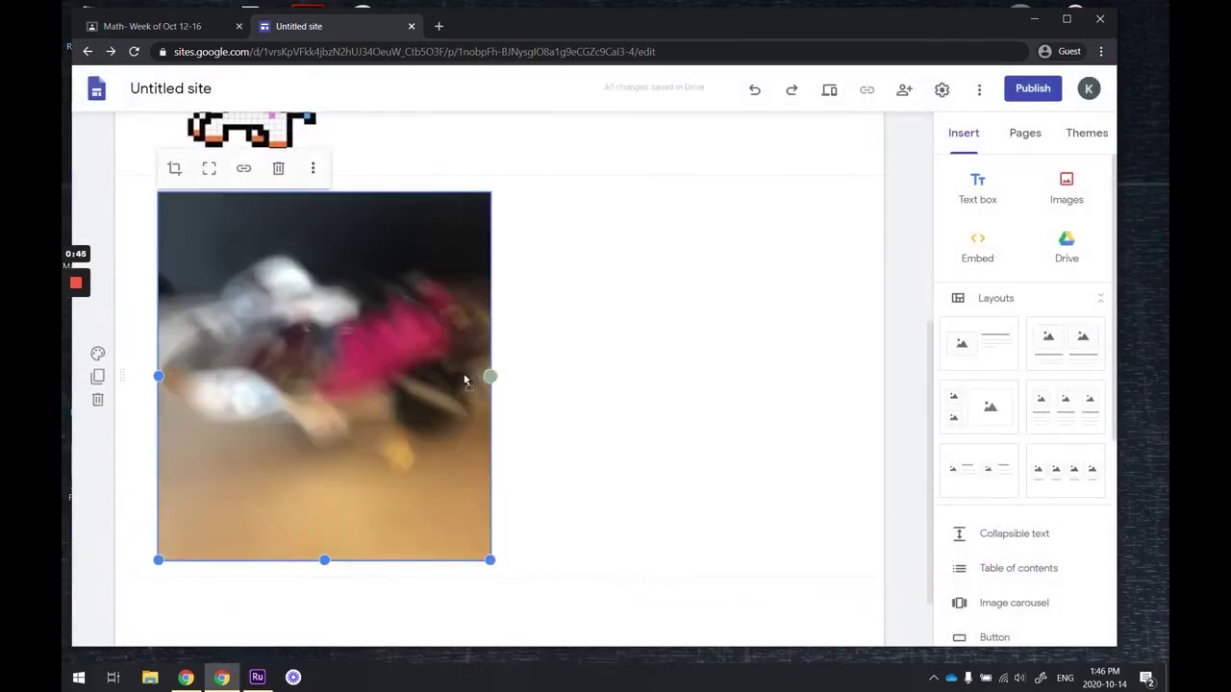
left_click_drag(266, 560, 268, 479)
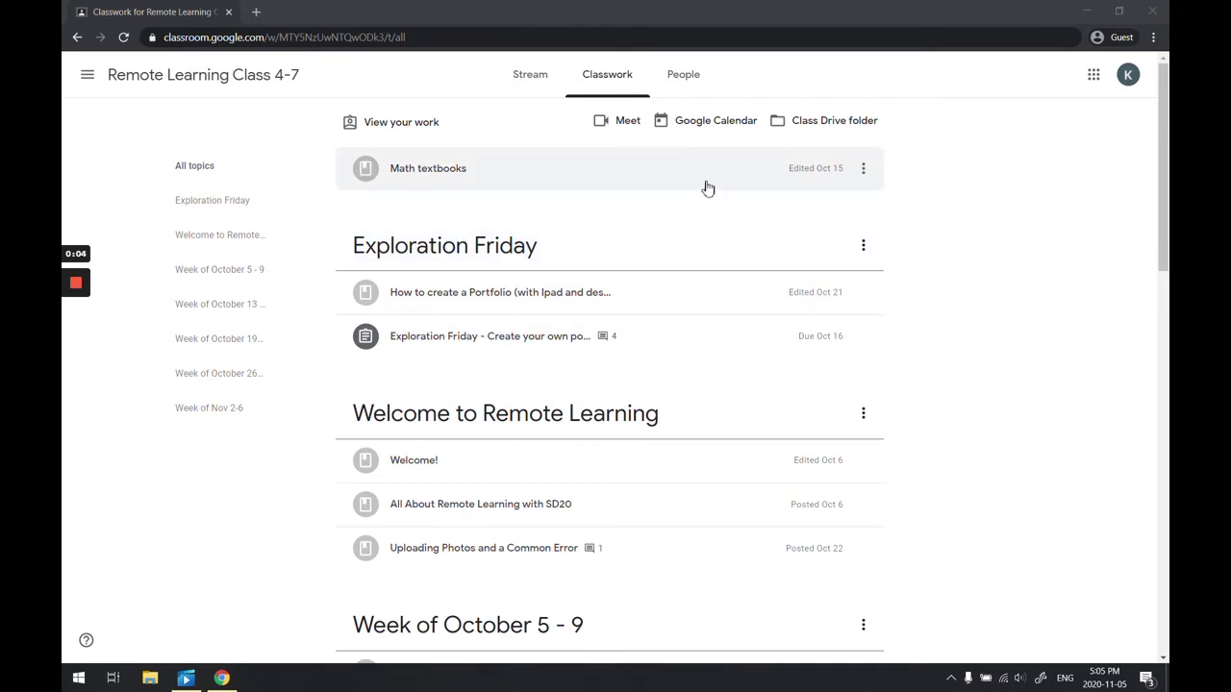
- Reopen the unicorn portfolio site in Google Sites from a new tab for editing
left_click(1092, 75)
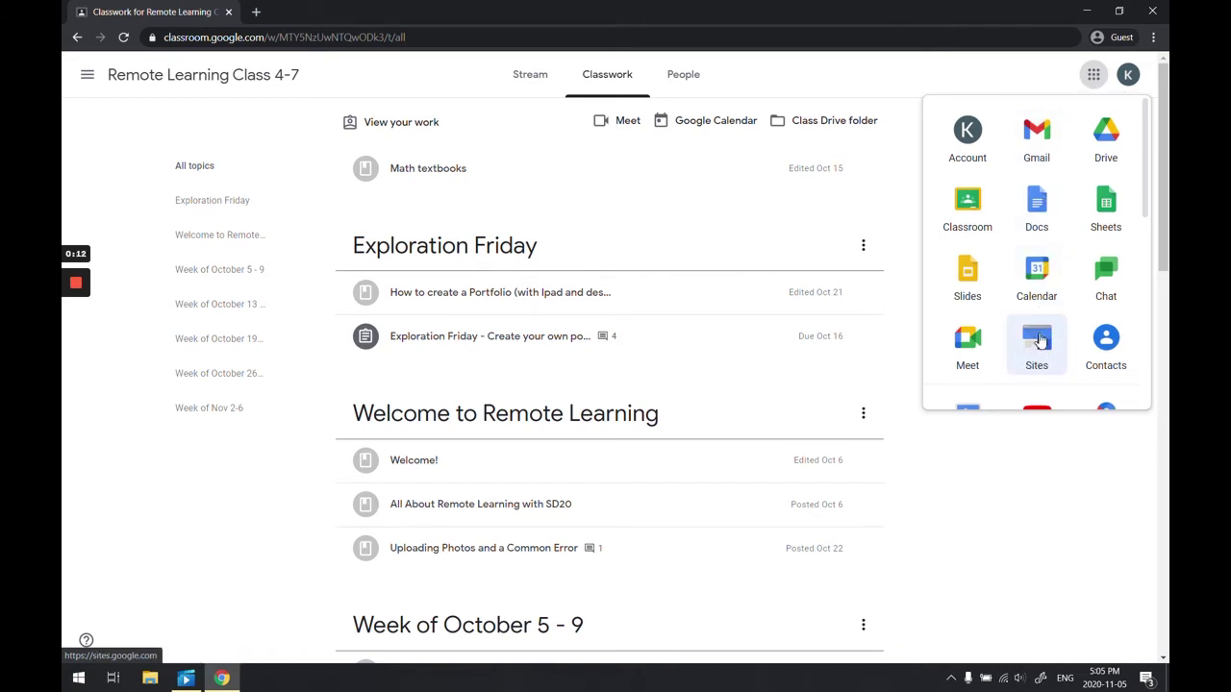
left_click(1038, 341)
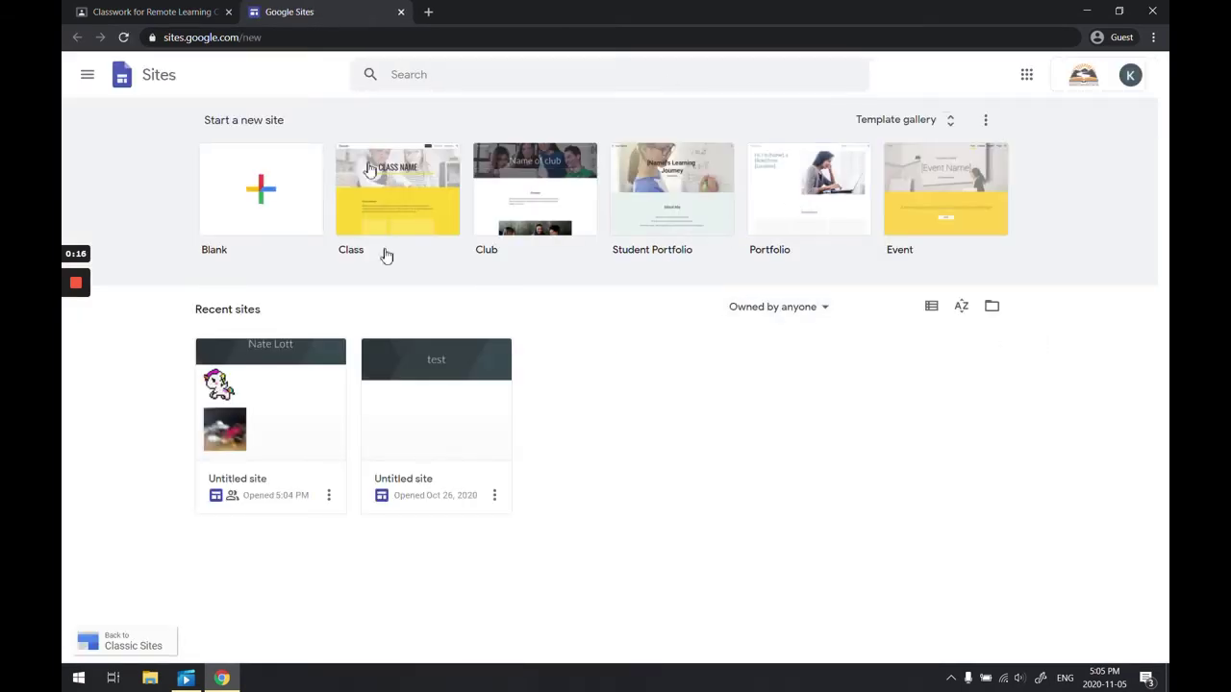
left_click(288, 424)
left_click(268, 392)
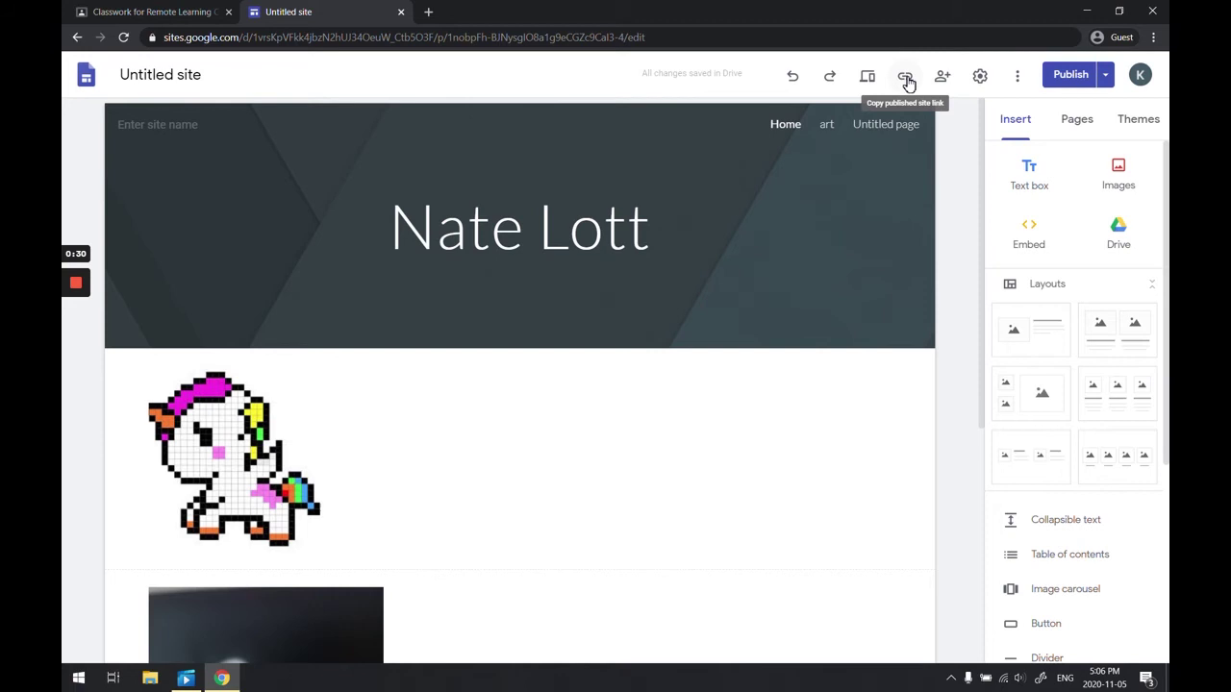
- Copy the site's published link to the clipboard
left_click(907, 79)
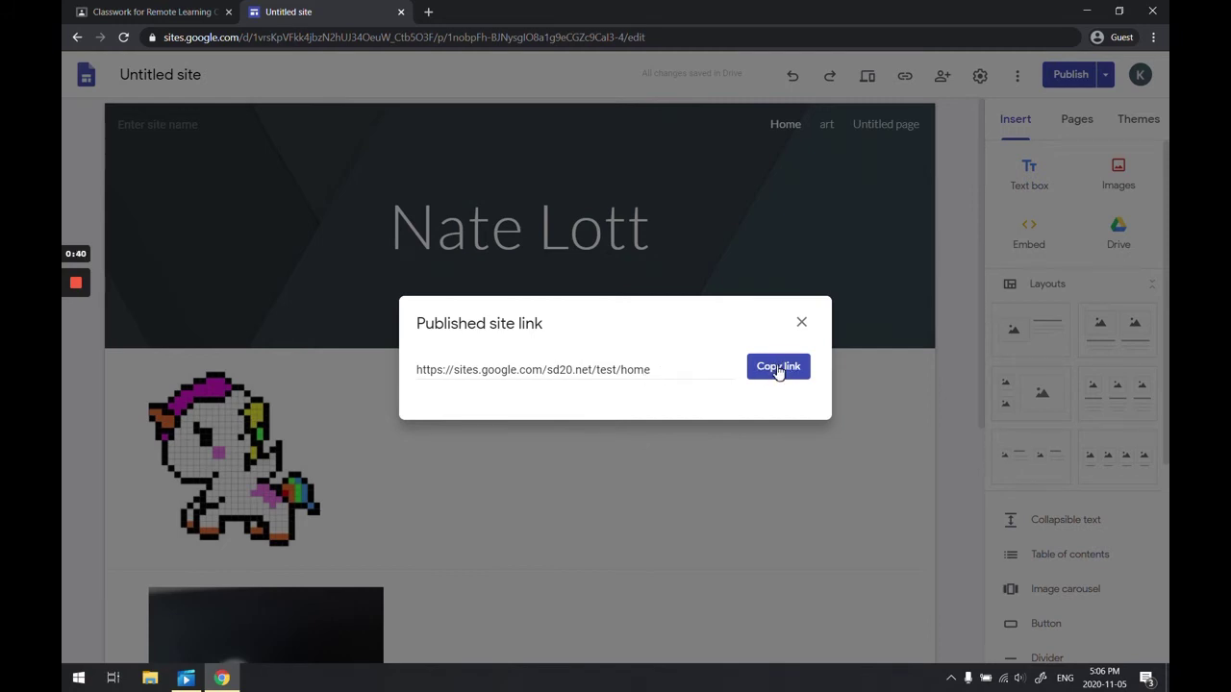
left_click(778, 370)
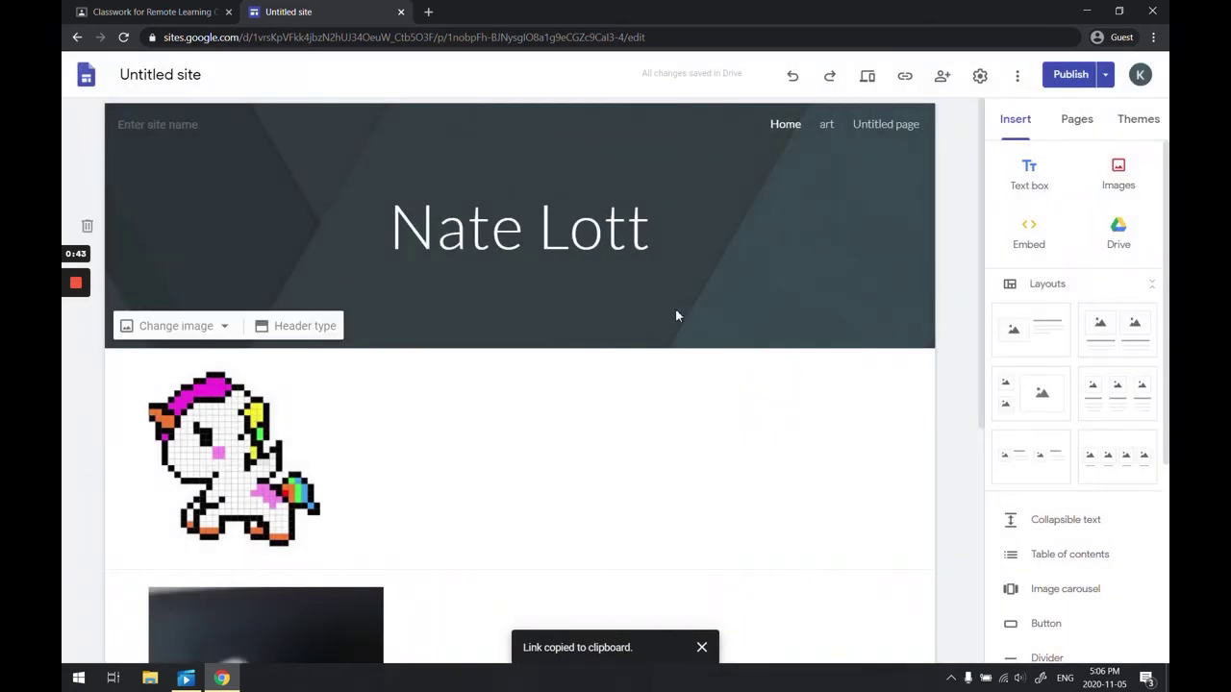
- Return to Classroom and open the Exploration Friday - Create your own portfolio assignment
left_click(159, 13)
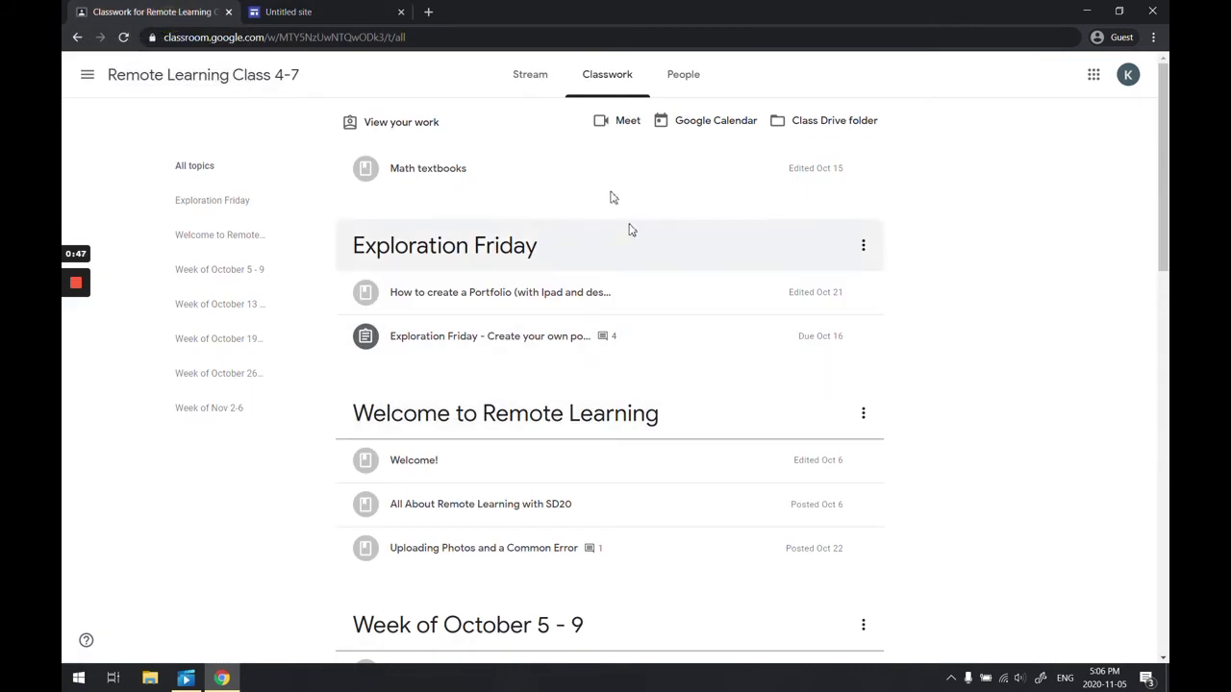
mouse_move(490, 337)
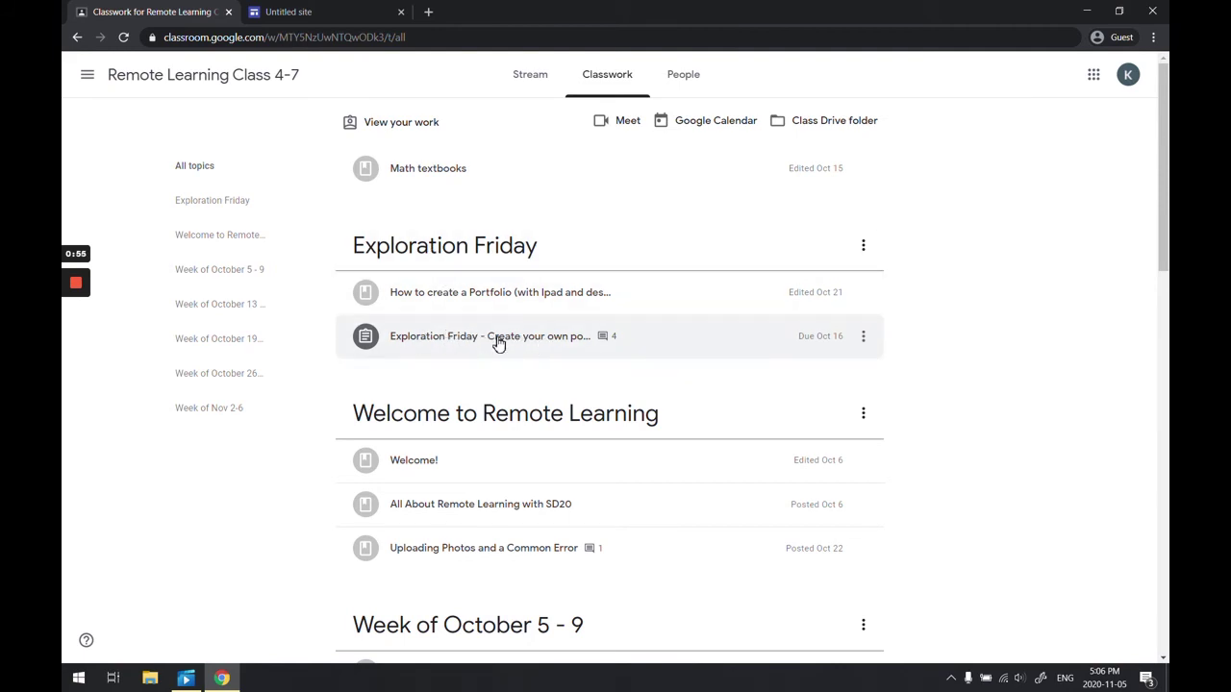
left_click(499, 339)
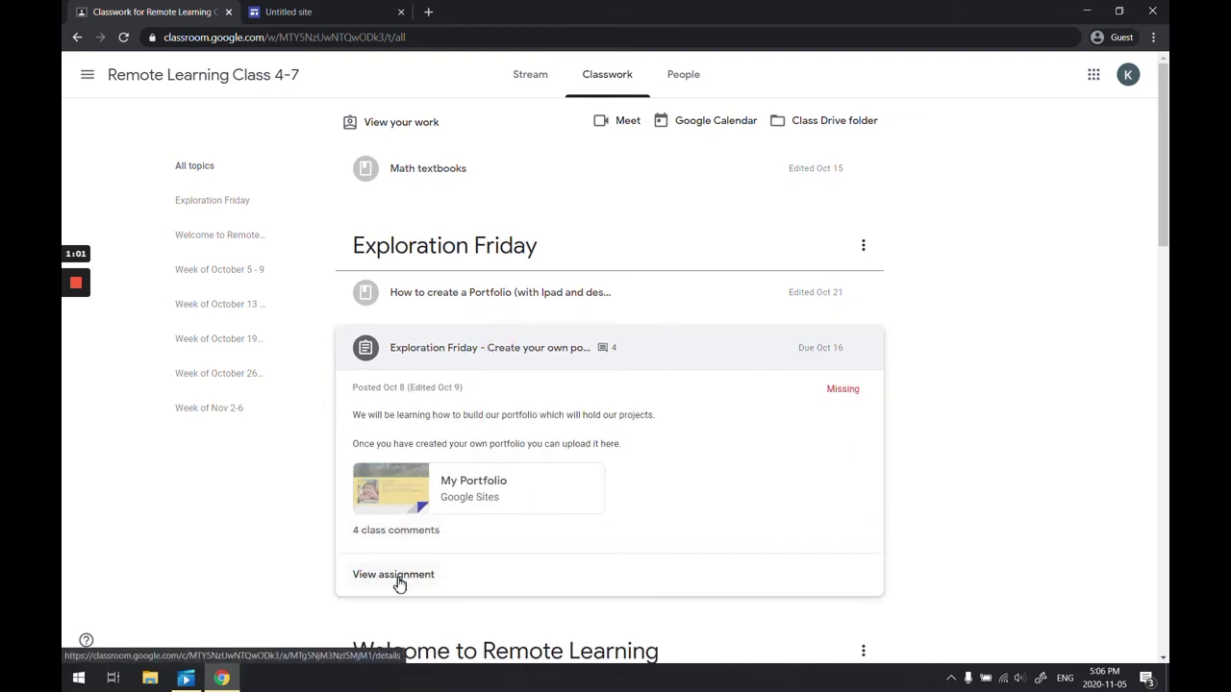
left_click(394, 575)
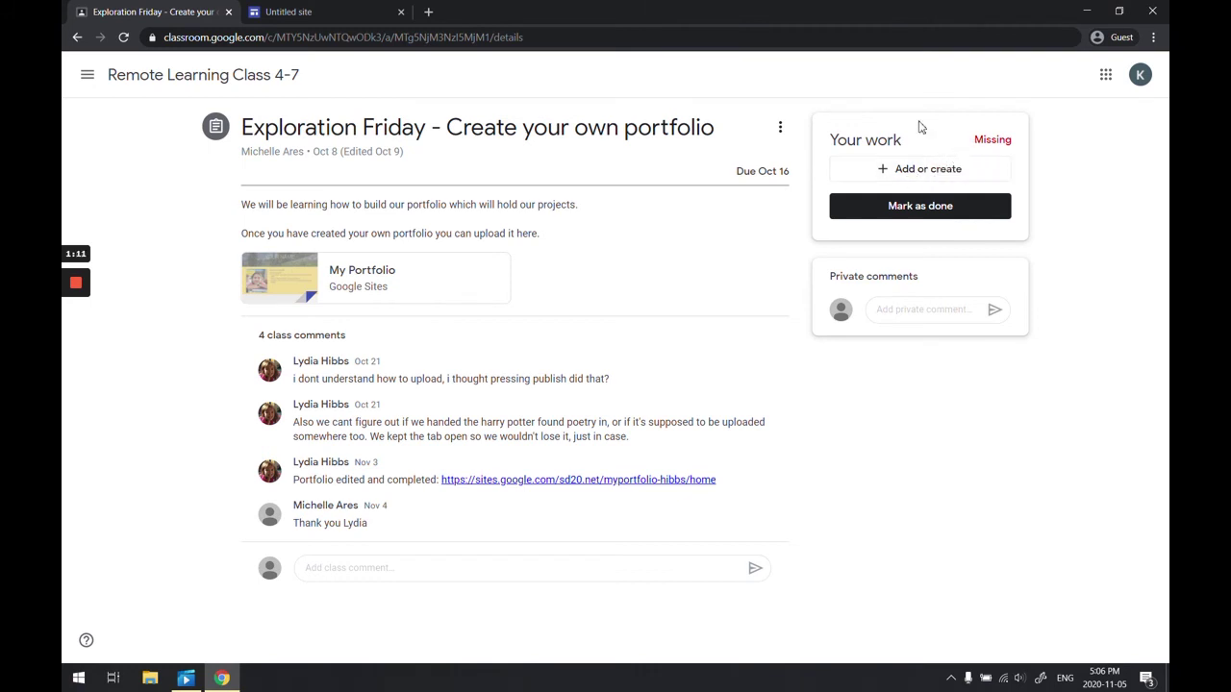
- Attach the pasted Google Sites link to the assignment's work
left_click(925, 171)
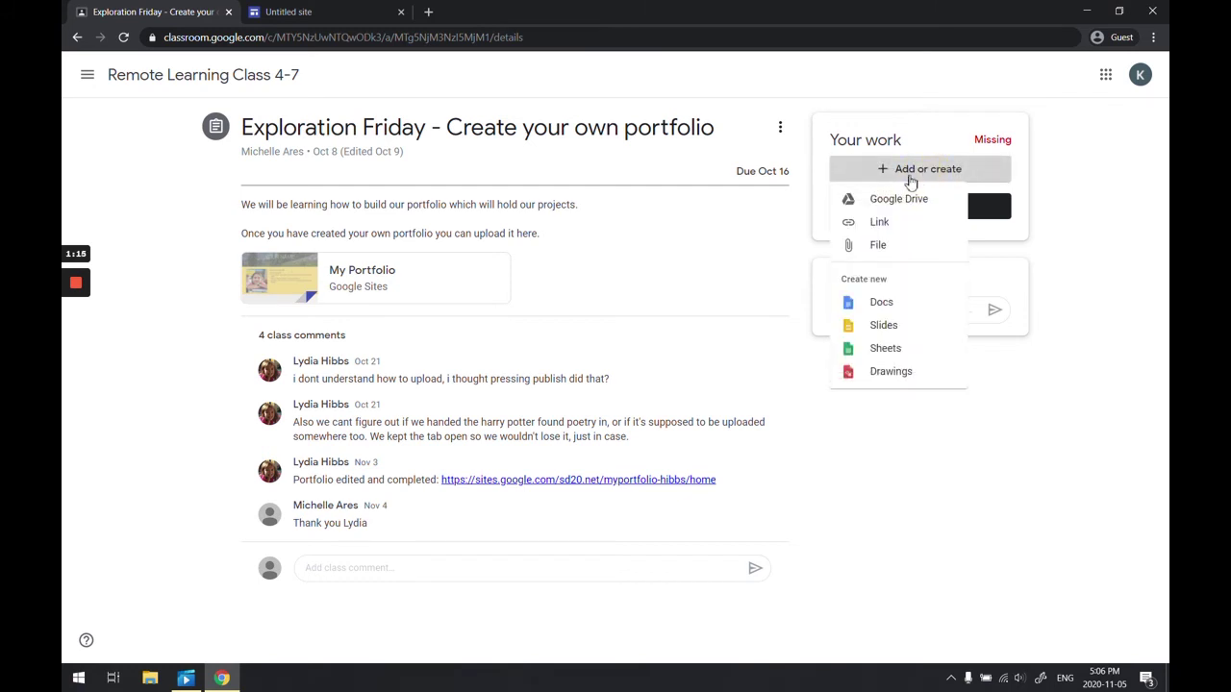
left_click(883, 227)
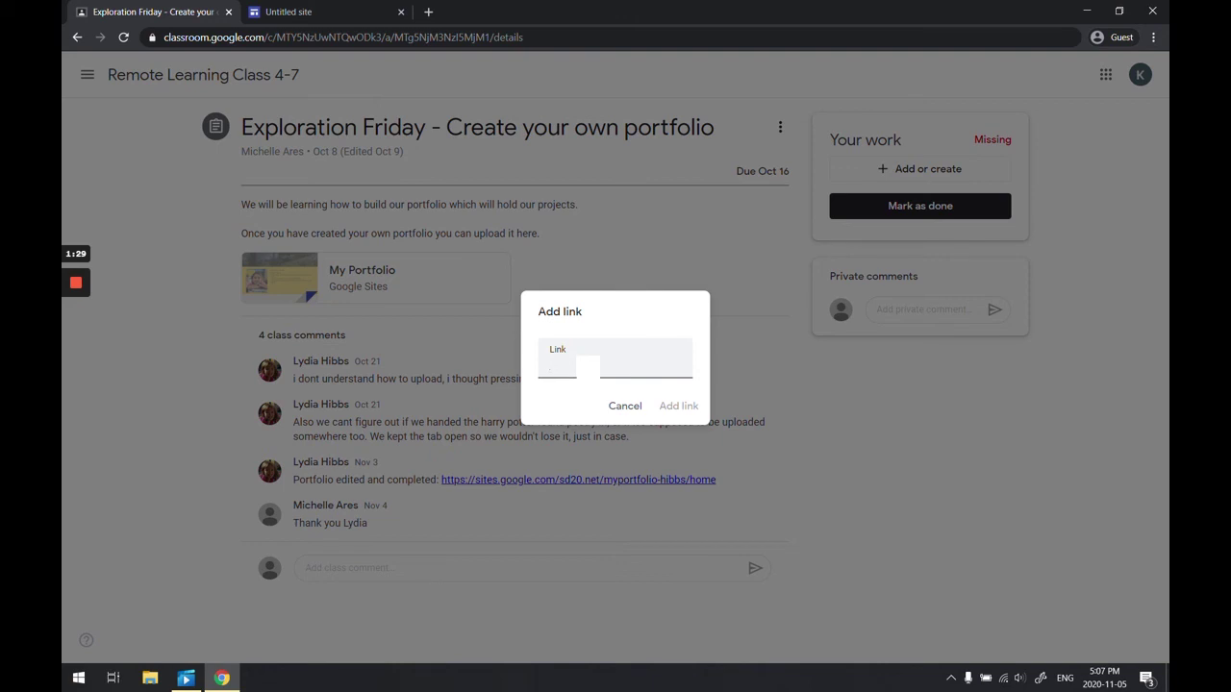
key("ctrl+v")
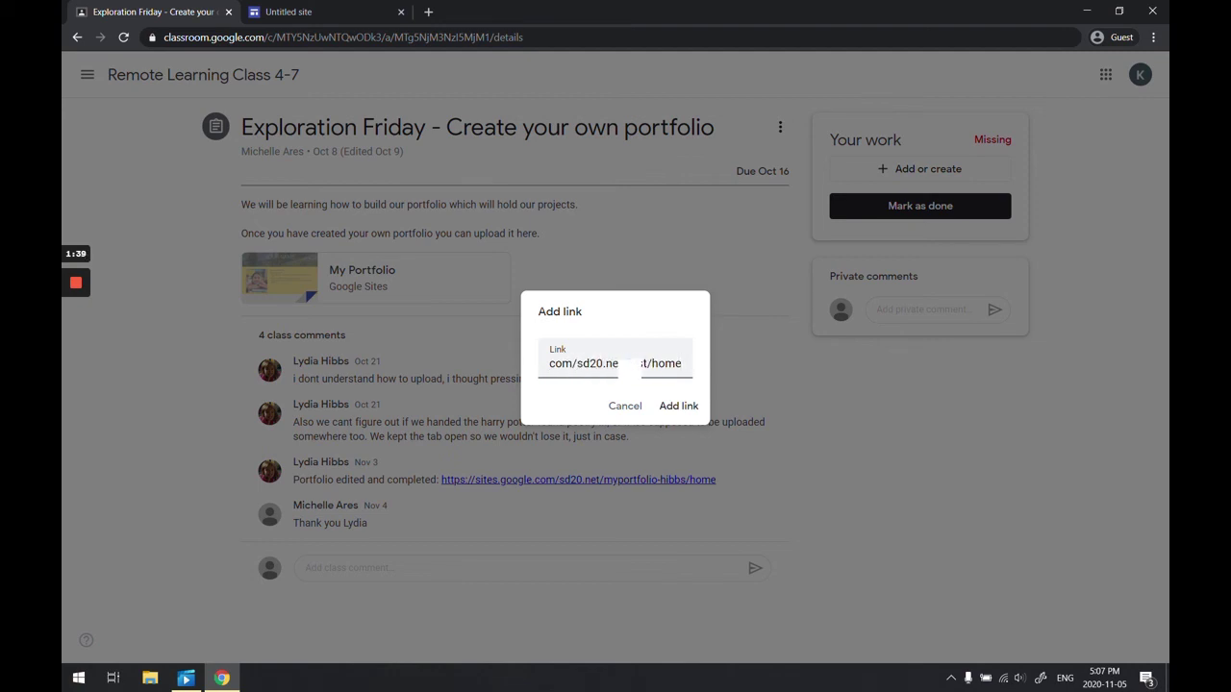
left_click(680, 408)
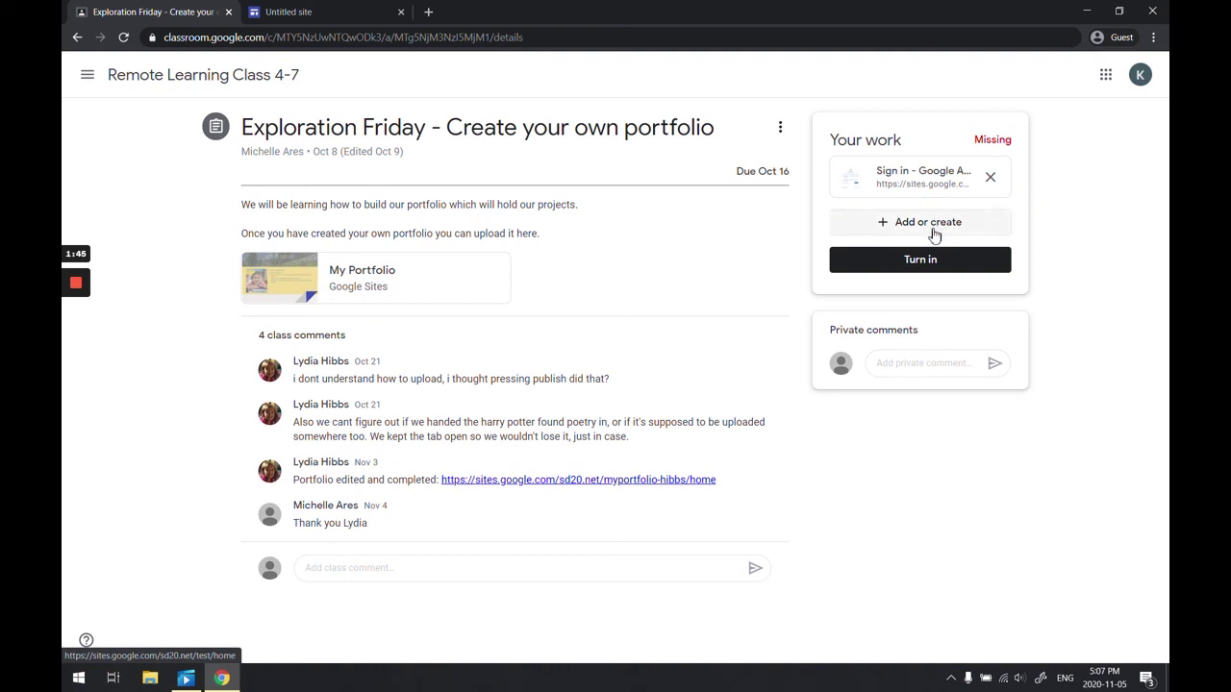
- Turn in the portfolio assignment and confirm the submission
left_click(925, 263)
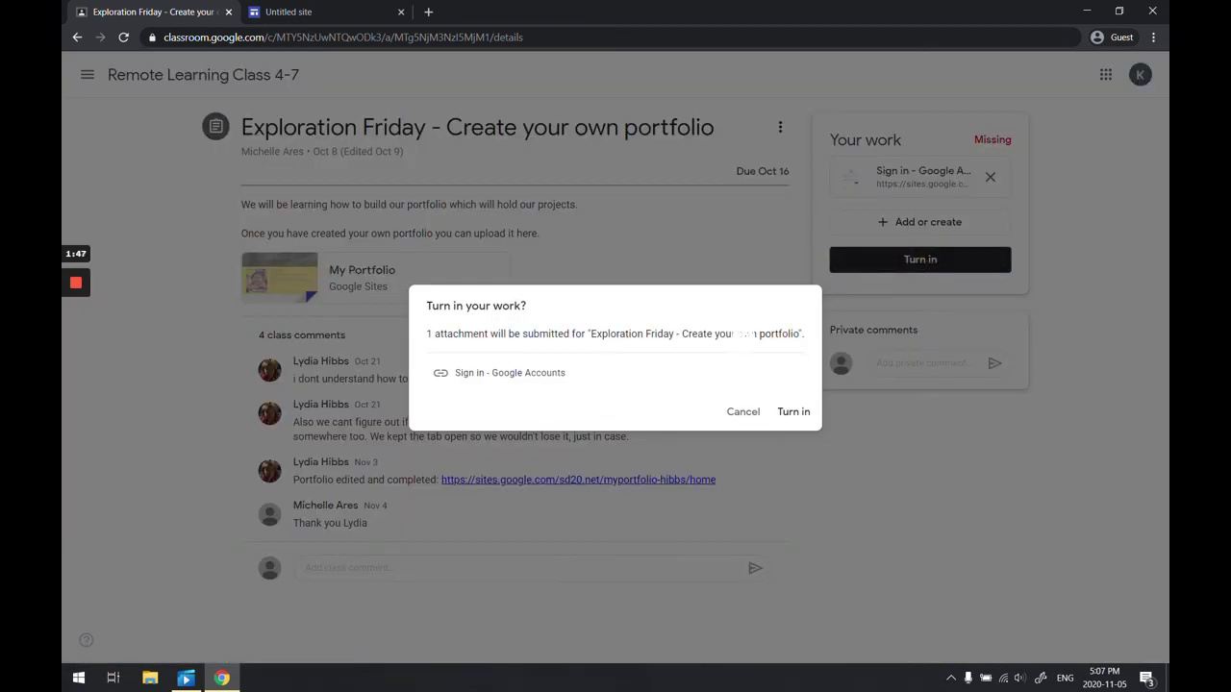
left_click(797, 416)
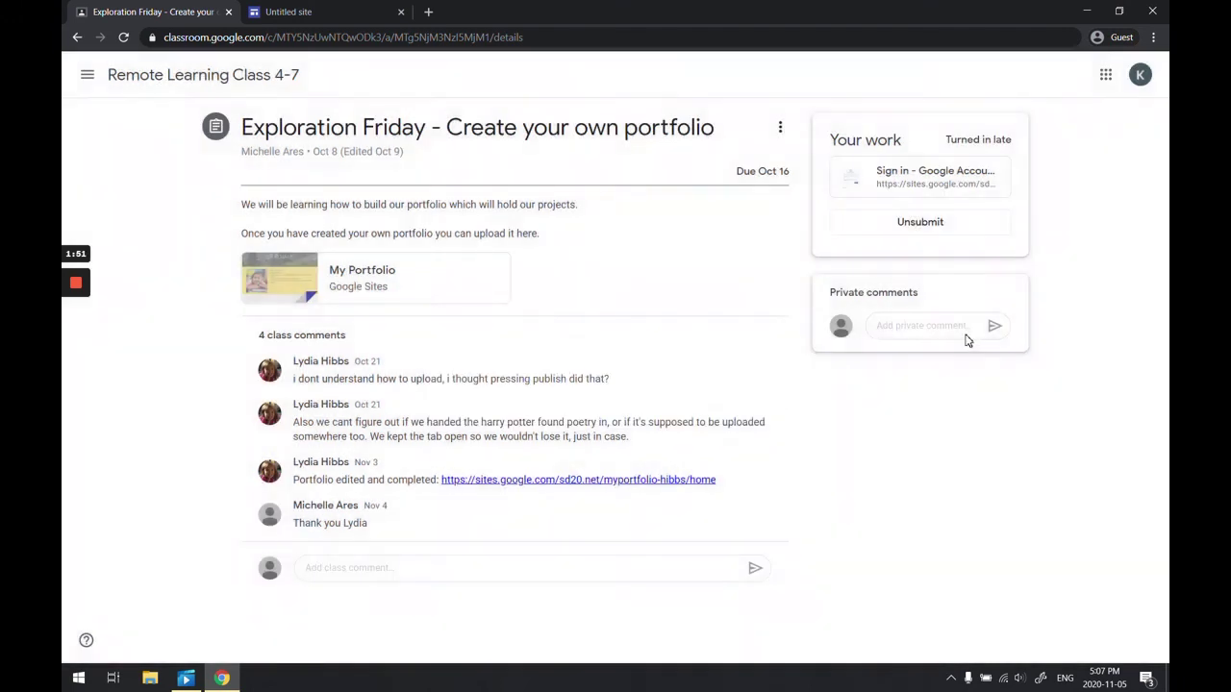